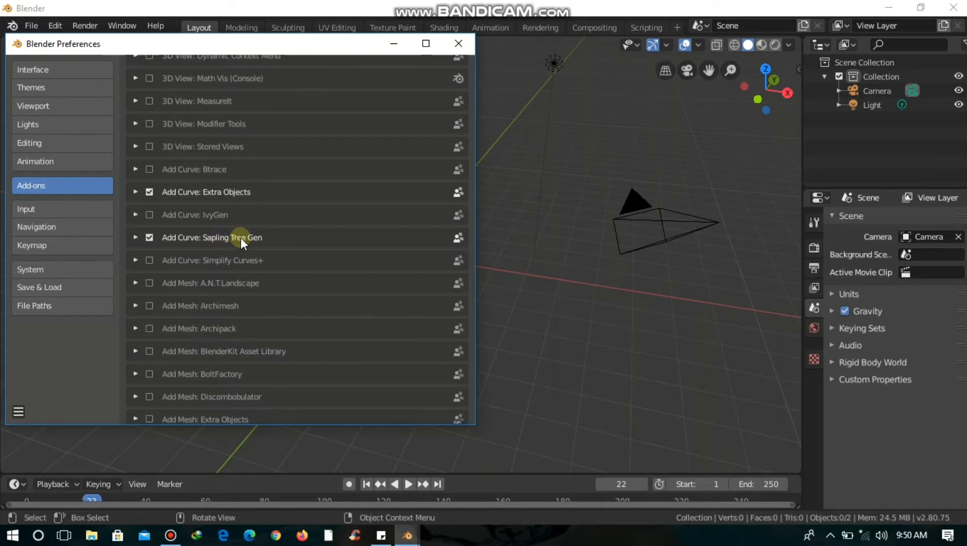
Step: Put away the preferences window and add a Sapling Tree Gen curve object to the scene
scroll(240, 237, up, 5)
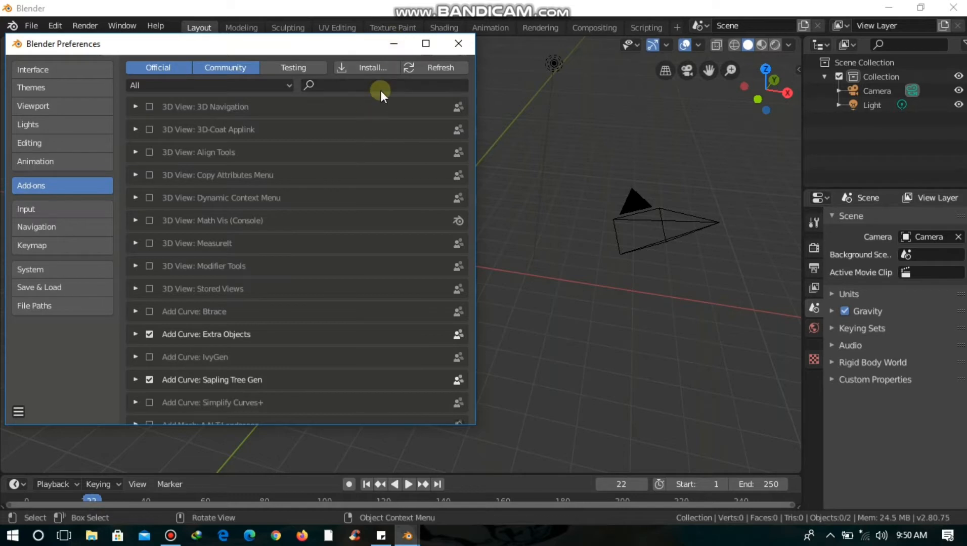
click(395, 43)
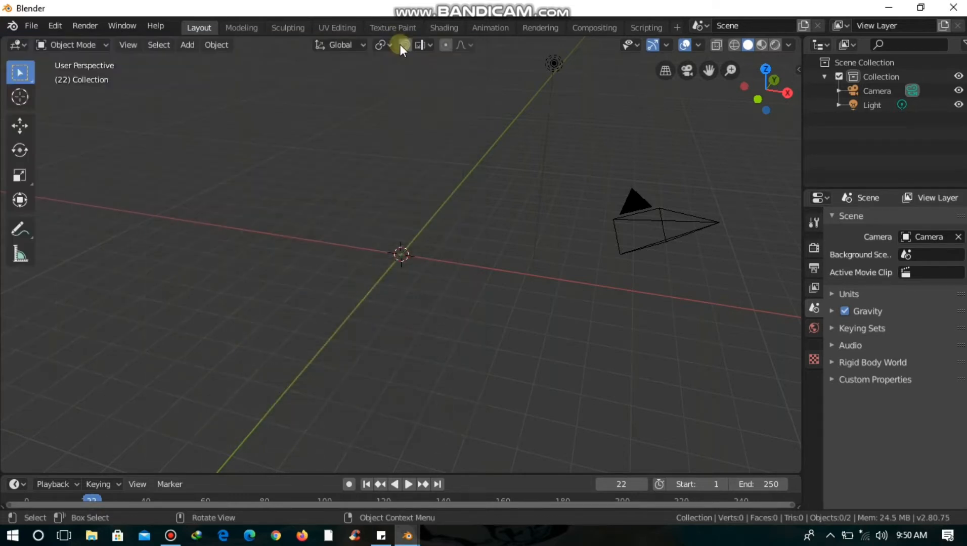
key(shift+a)
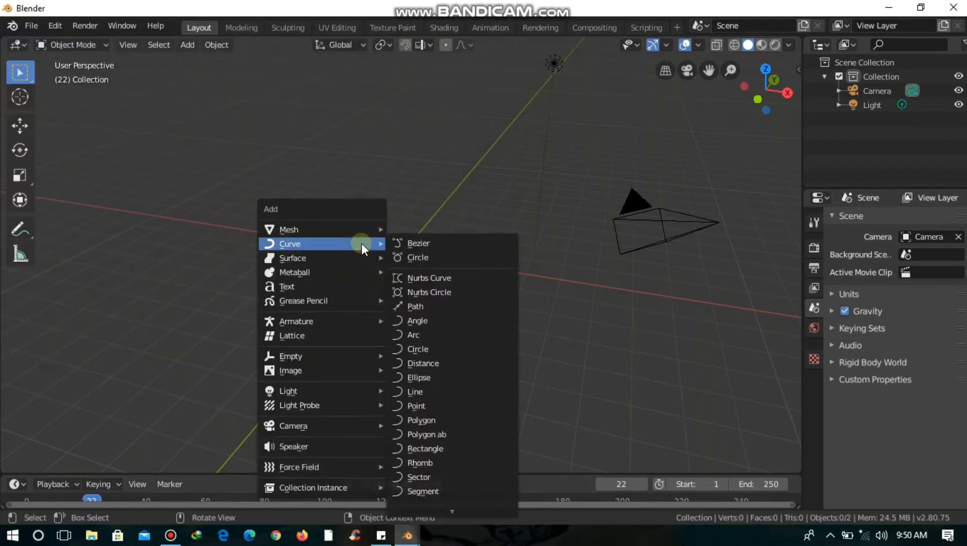
mouse_move(362, 233)
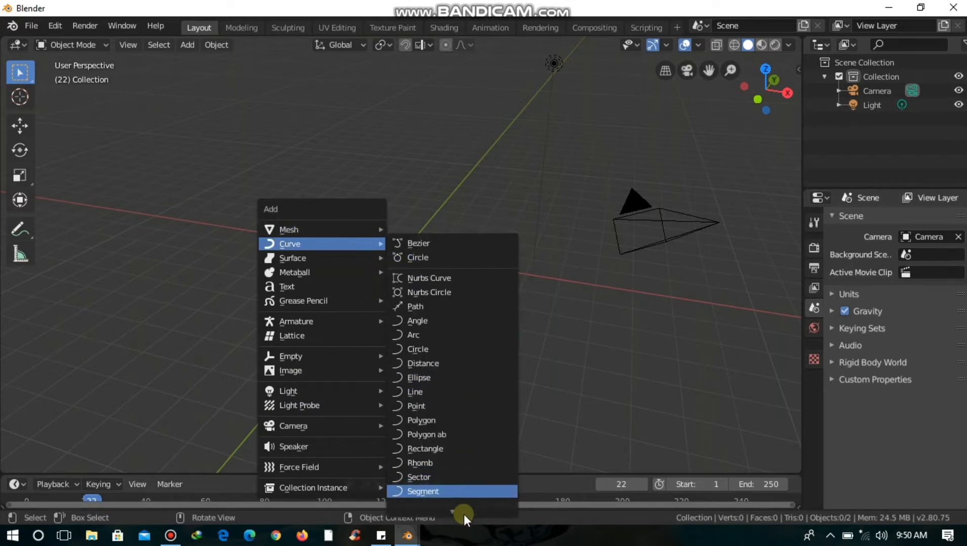
mouse_move(464, 514)
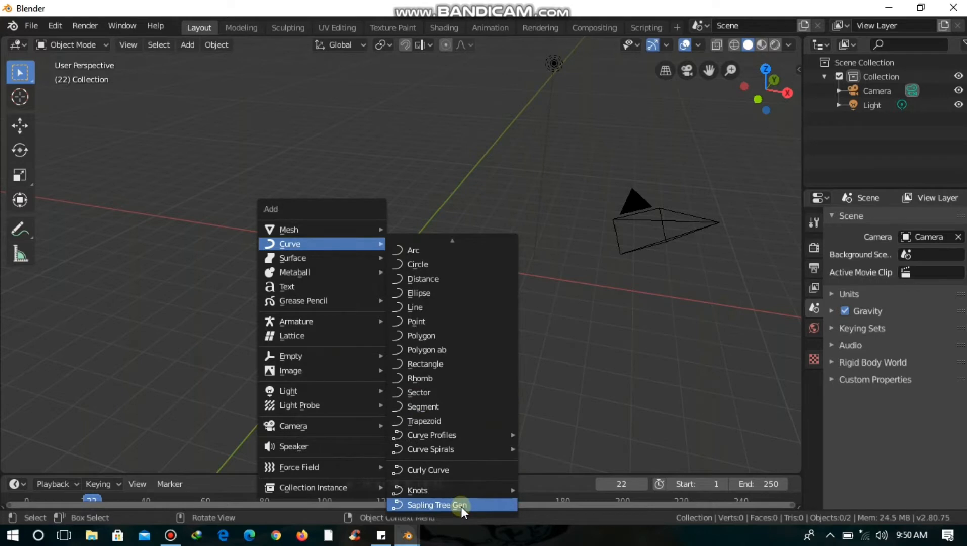
click(461, 507)
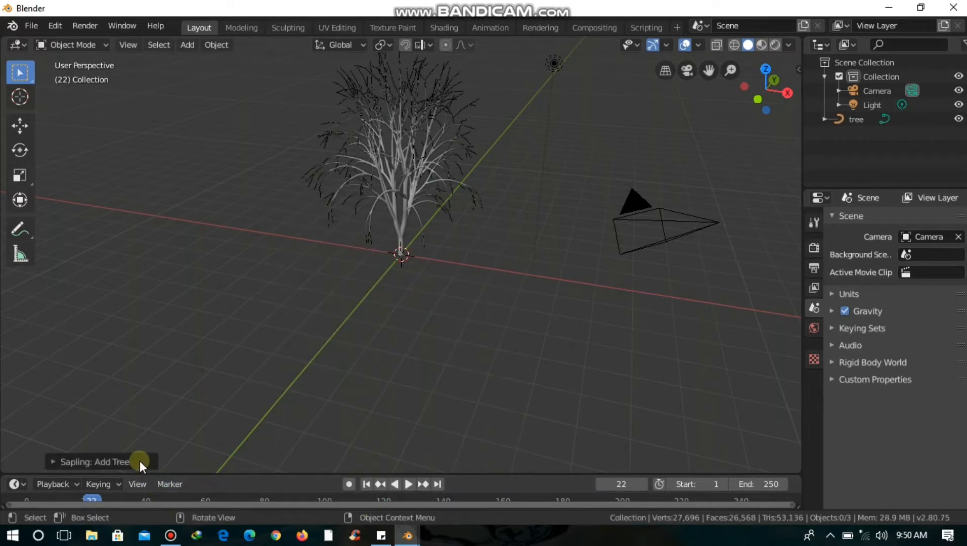
Step: Enable Show Leaves in the new tree's leaf settings and leave the foliage deselected
click(98, 461)
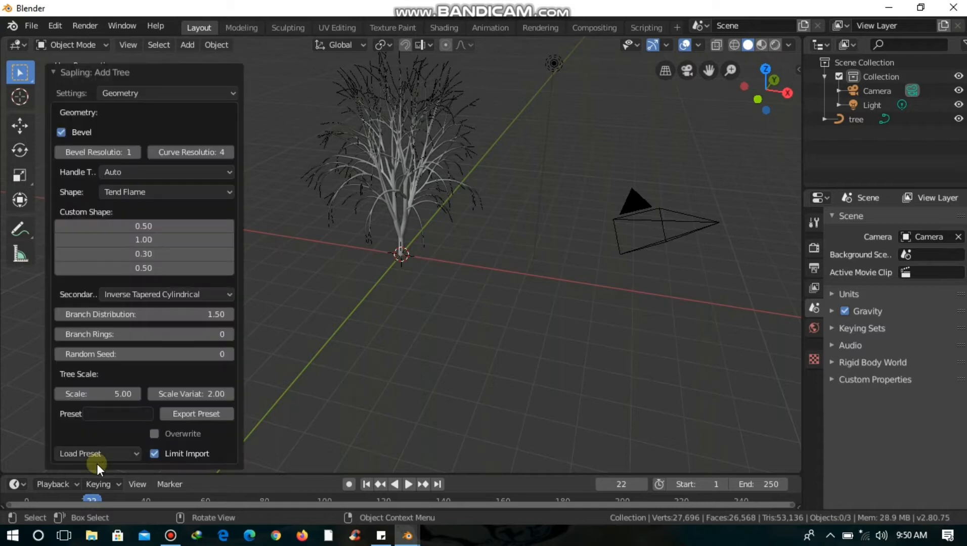
click(176, 91)
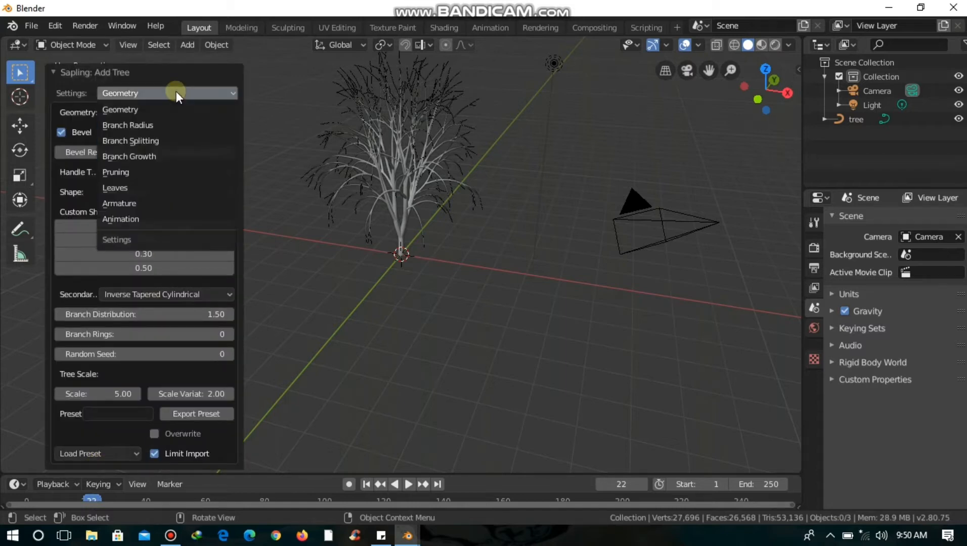
click(138, 183)
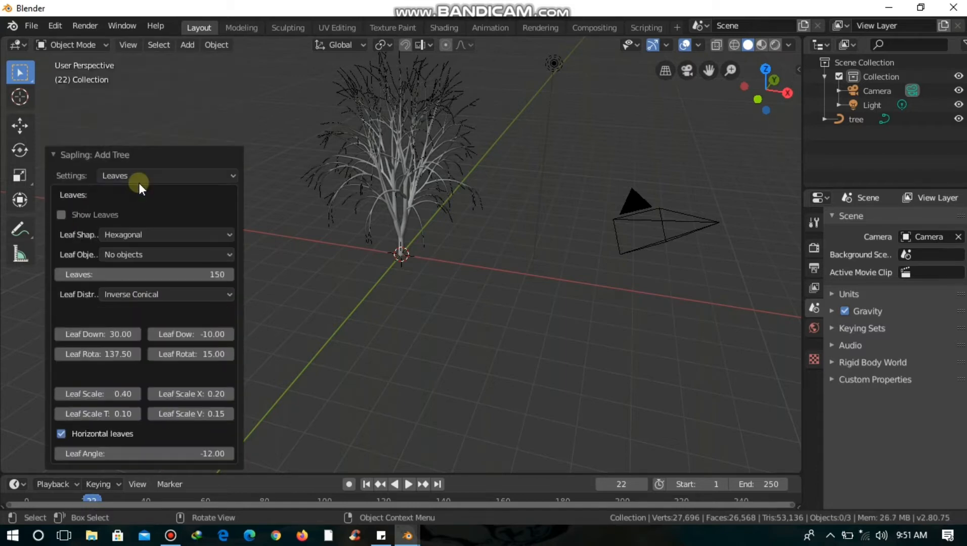
click(61, 214)
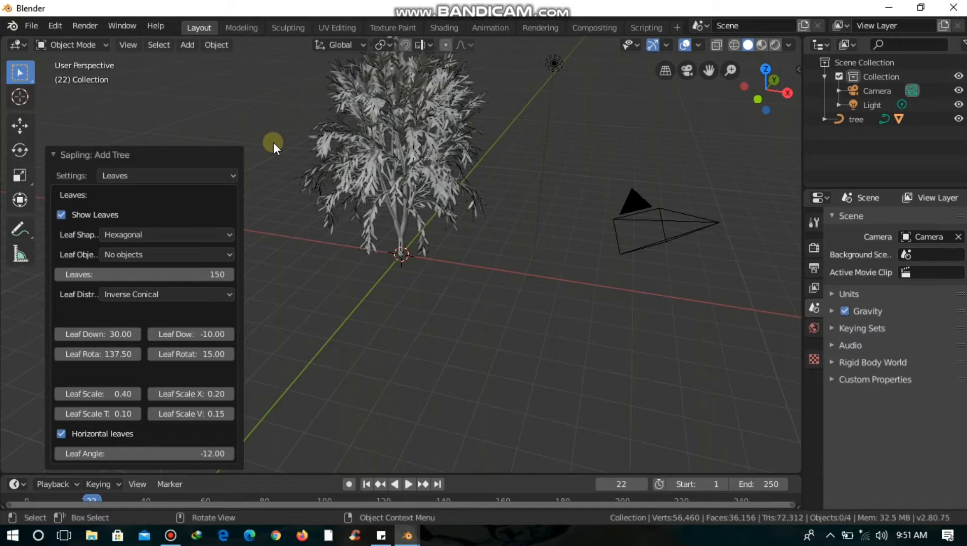
click(390, 175)
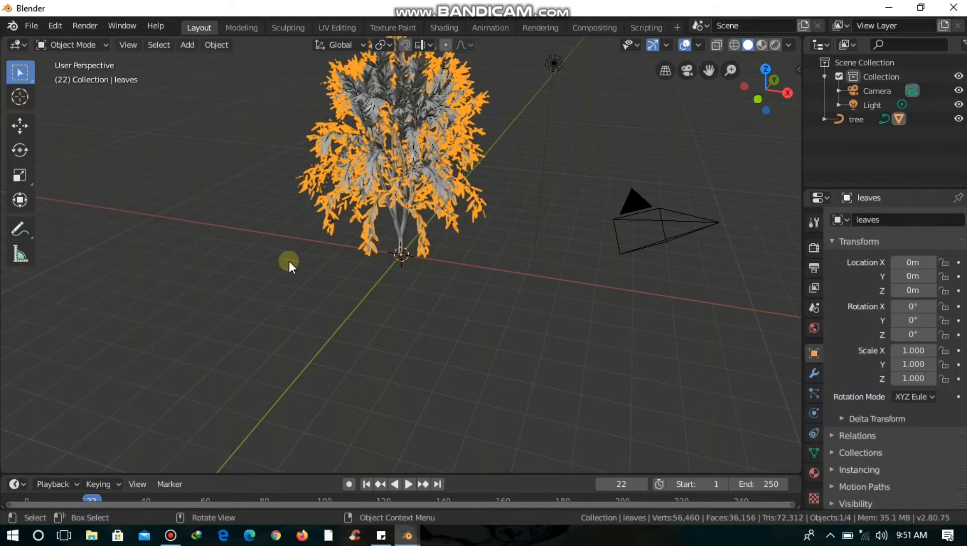
click(356, 282)
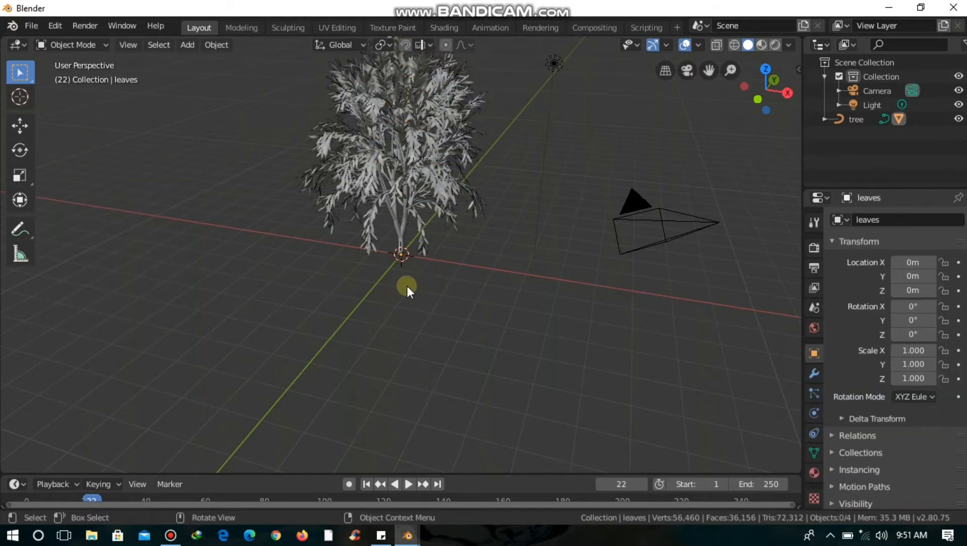
Step: Add a mesh plane at the tree's base and scale it uniformly to about 3.39 as the ground
scroll(407, 285, up, 3)
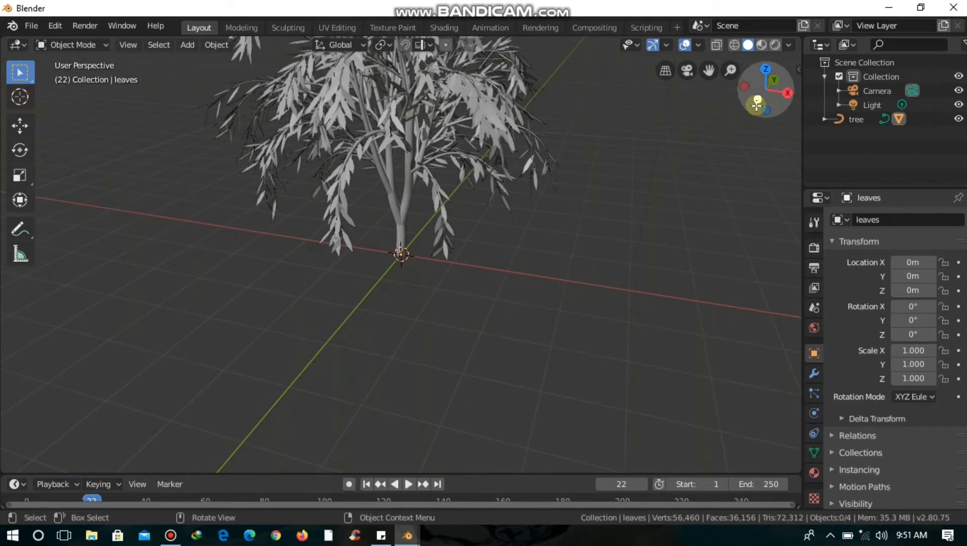
drag(766, 91, 750, 237)
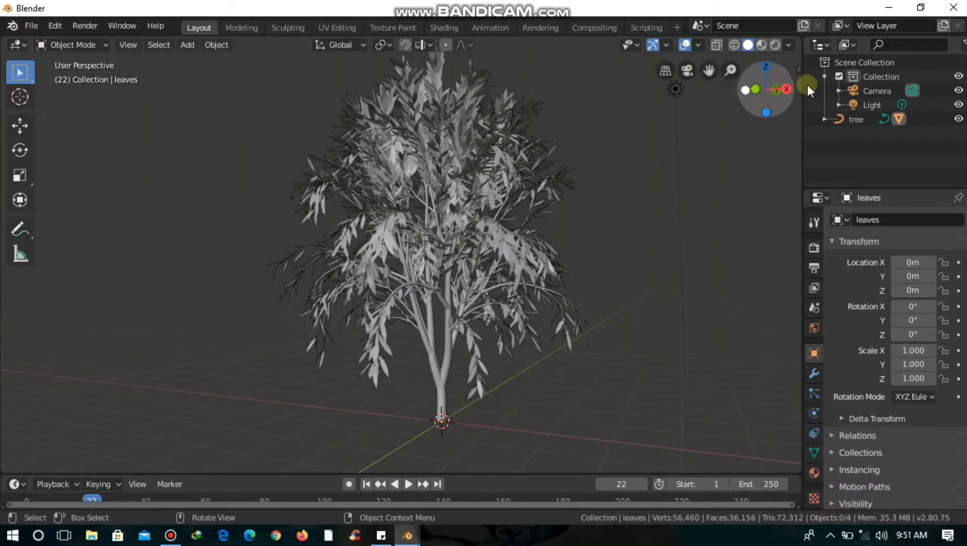
drag(773, 83, 746, 84)
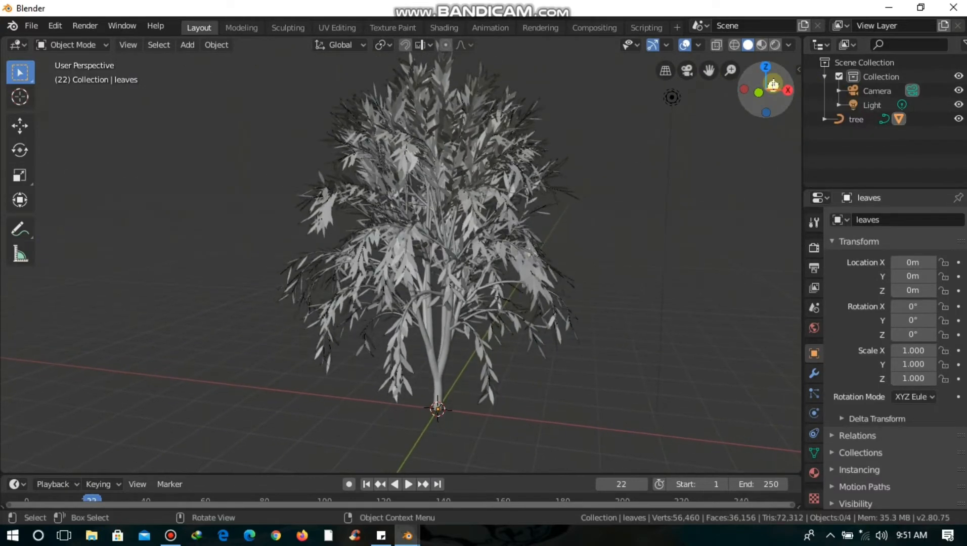
key(shift+a)
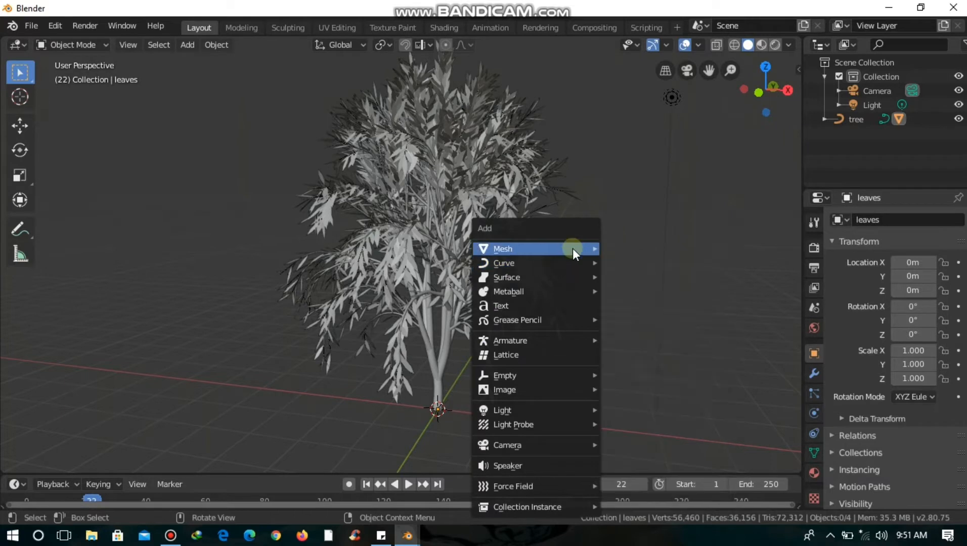
mouse_move(573, 249)
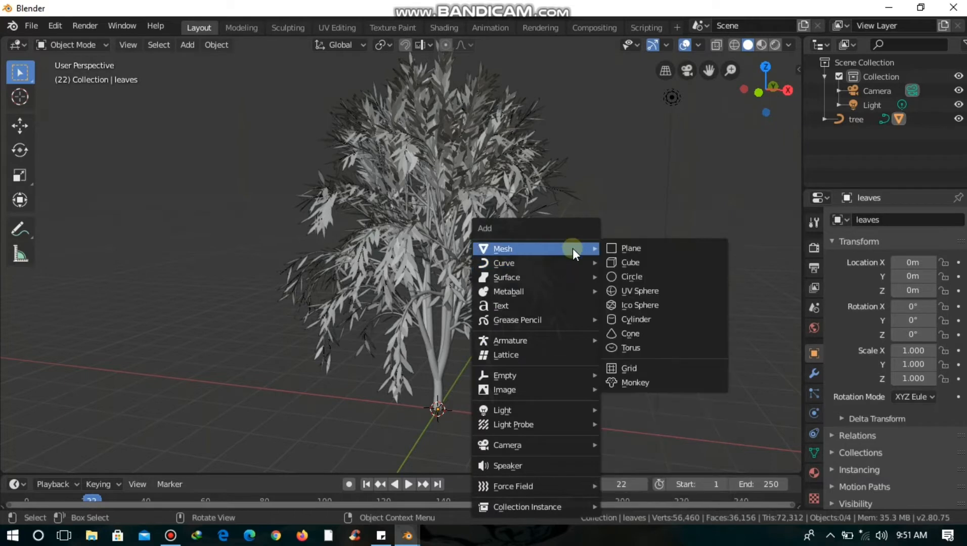
click(625, 248)
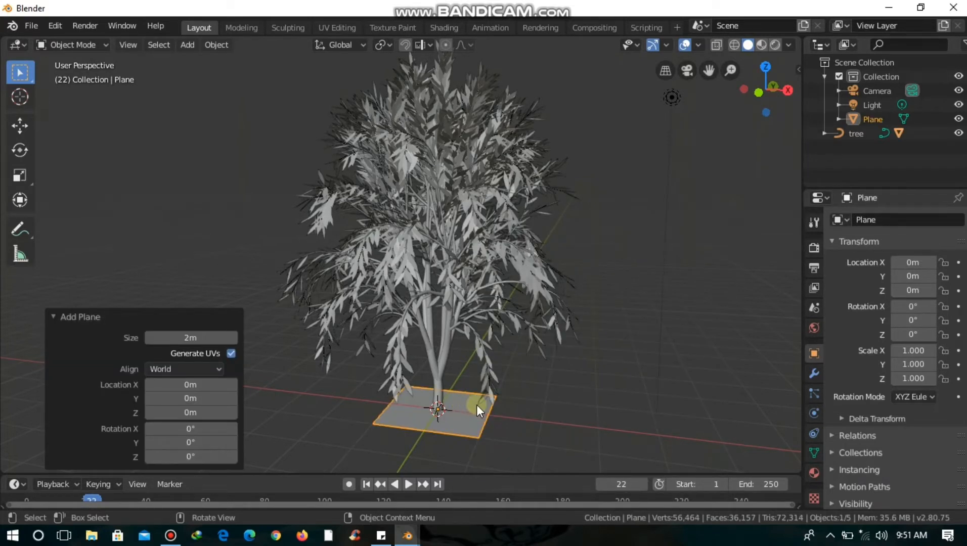
key(s)
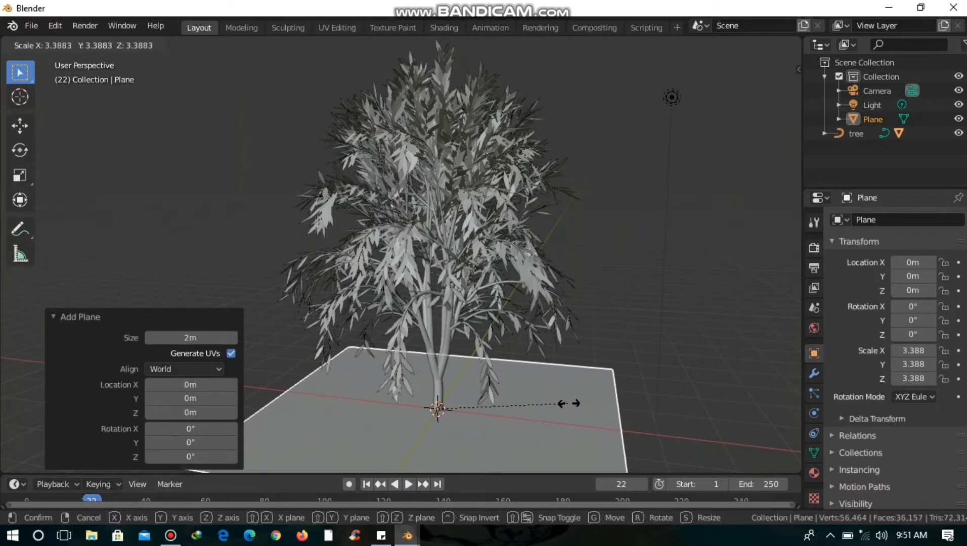
click(569, 403)
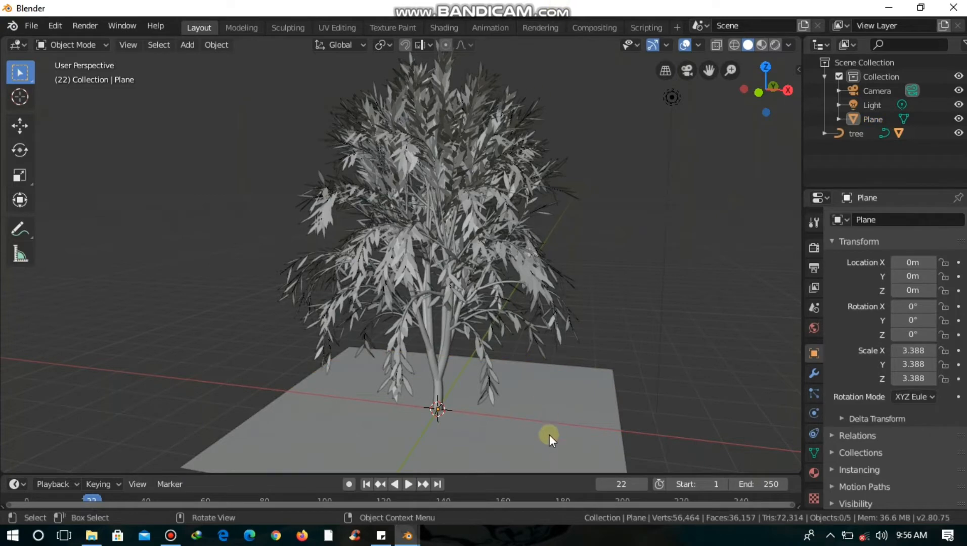
Step: Add a Solidify modifier to the ground plane and set its thickness to 0.03 m
click(815, 375)
click(888, 218)
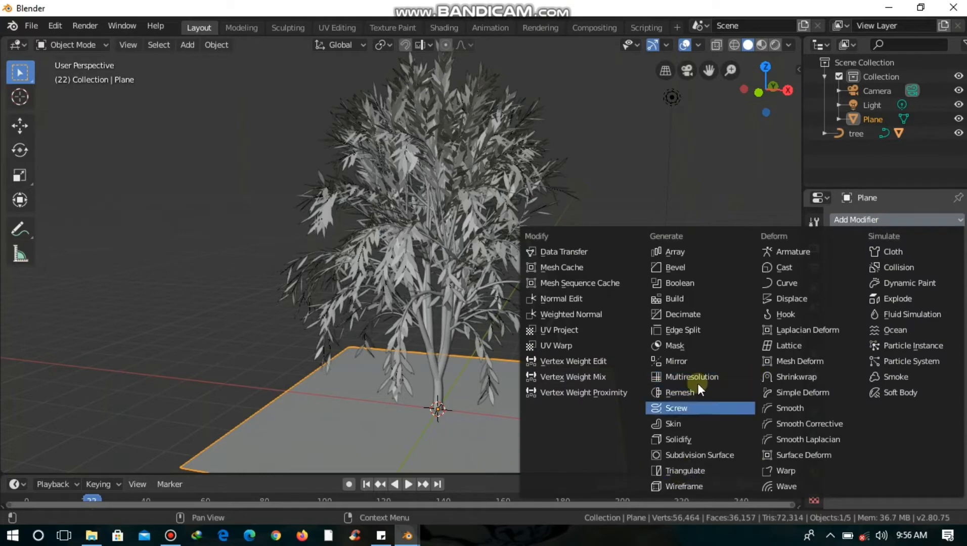
click(686, 438)
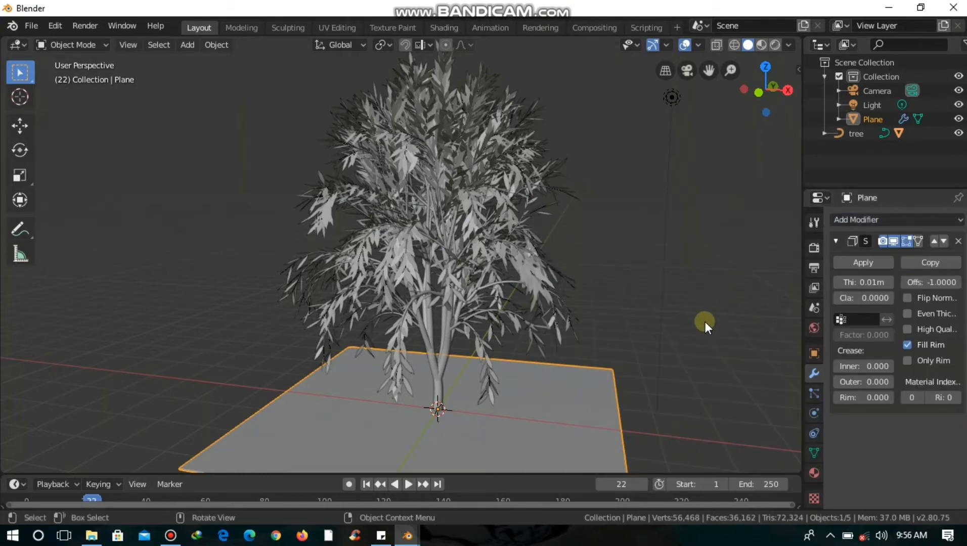
scroll(705, 321, down, 3)
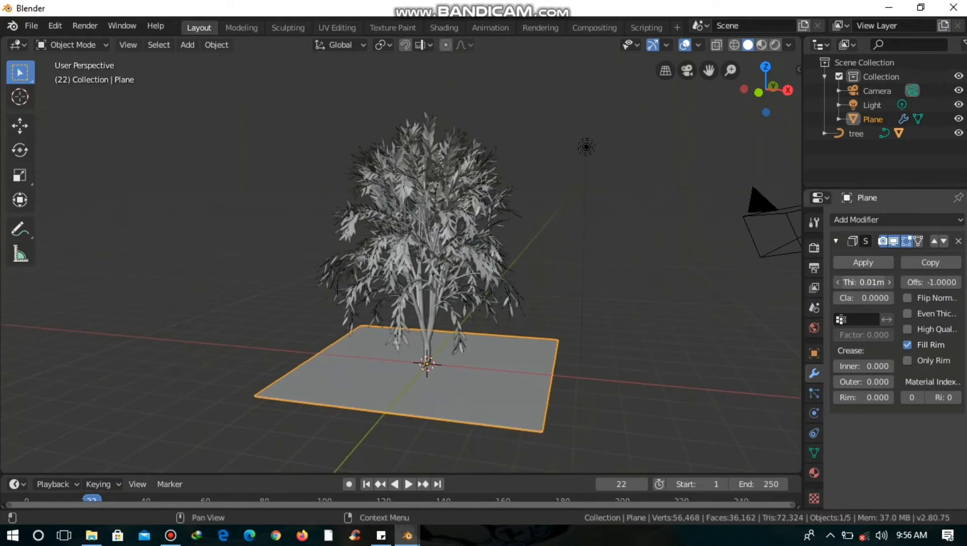
mouse_move(864, 283)
mouse_down()
mouse_move(890, 282)
mouse_move(875, 283)
mouse_up()
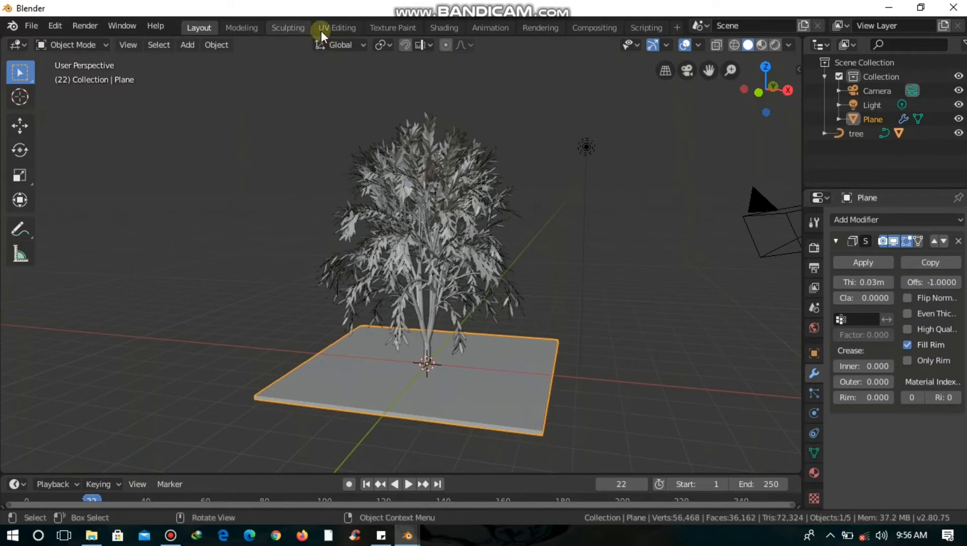
Step: Try to pull the ground plane's surface near the trunk with the Grab sculpting brush
click(287, 28)
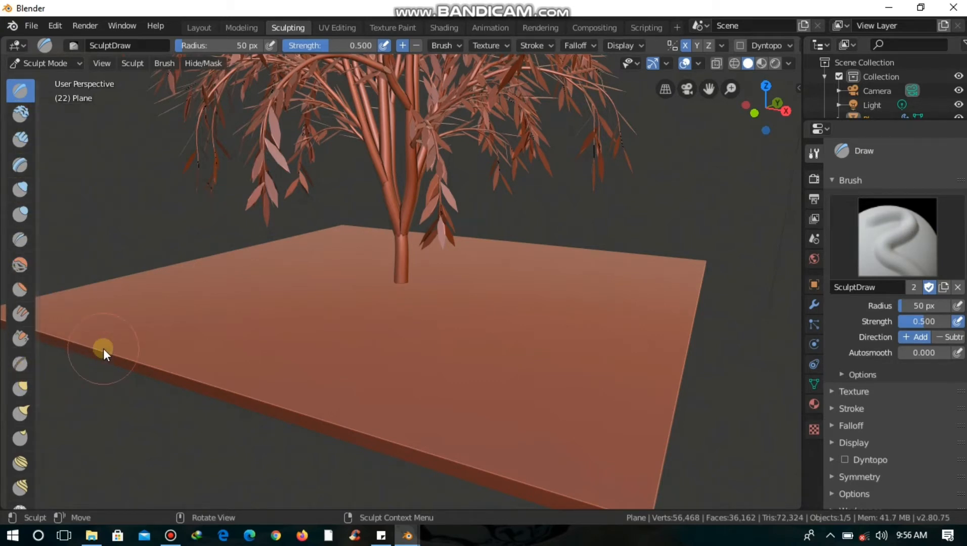
key(g)
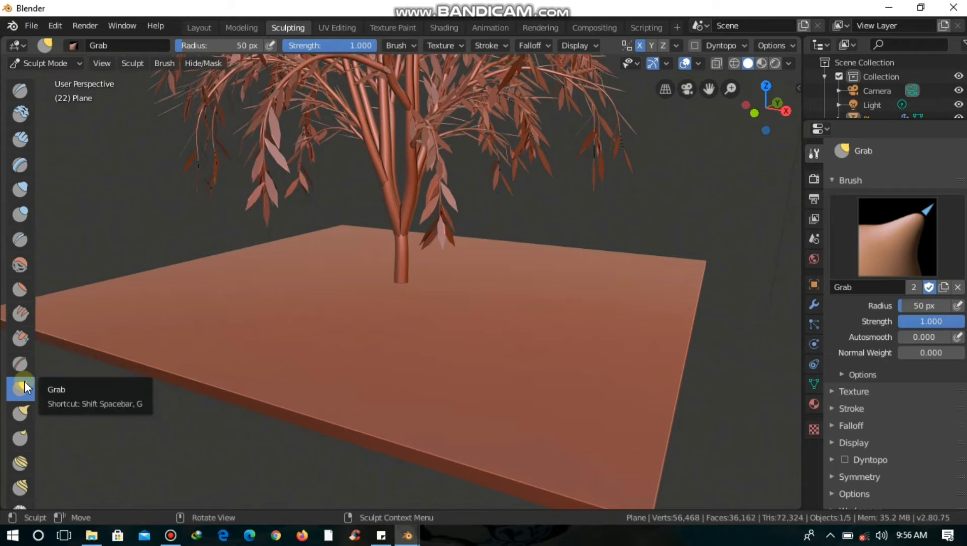
drag(366, 321, 366, 313)
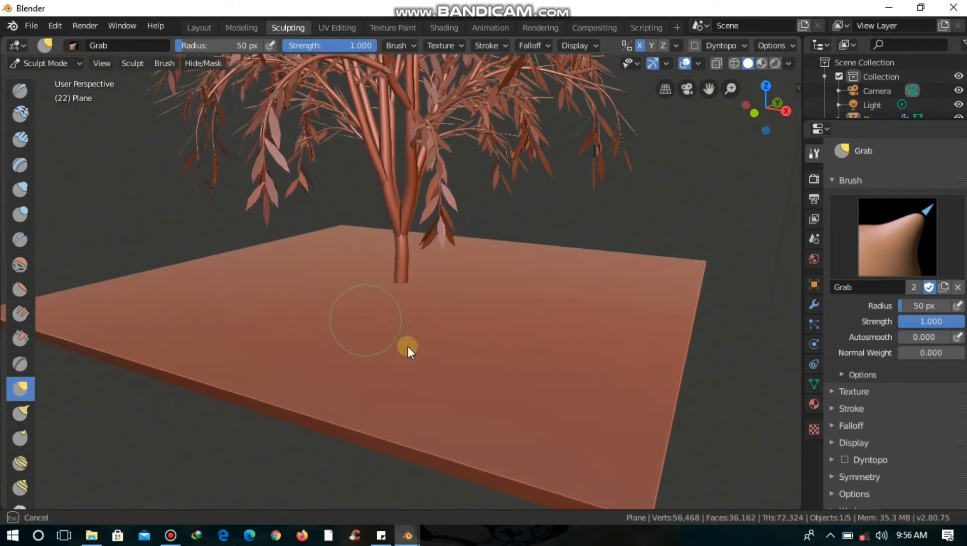
drag(409, 347, 418, 357)
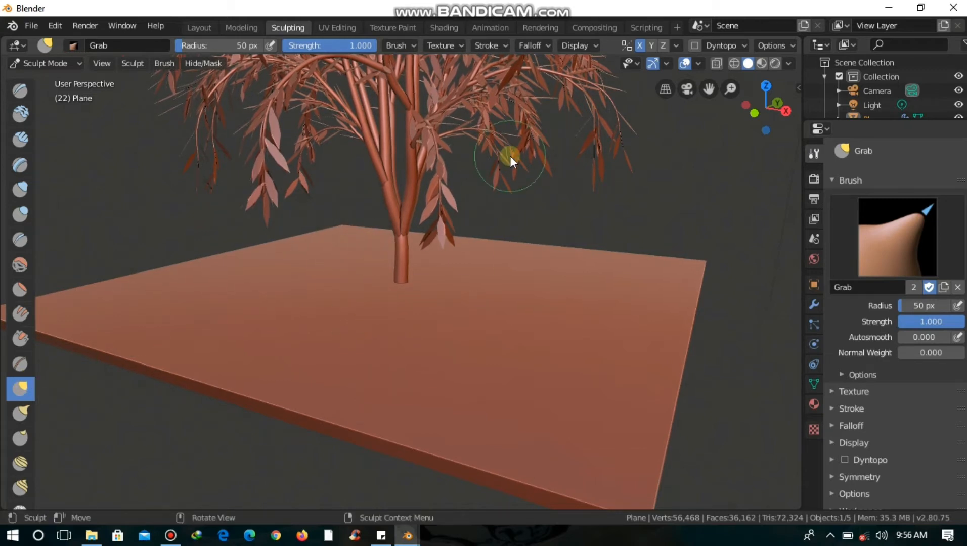
Step: Apply the ground plane's Solidify modifier and try the Grab brush on its surface again
click(812, 305)
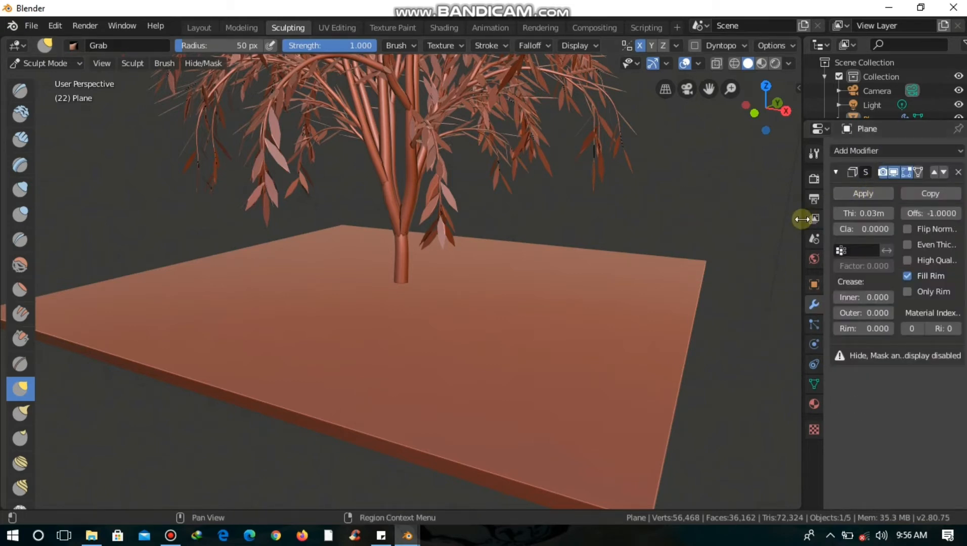
drag(580, 369, 581, 369)
drag(506, 355, 434, 268)
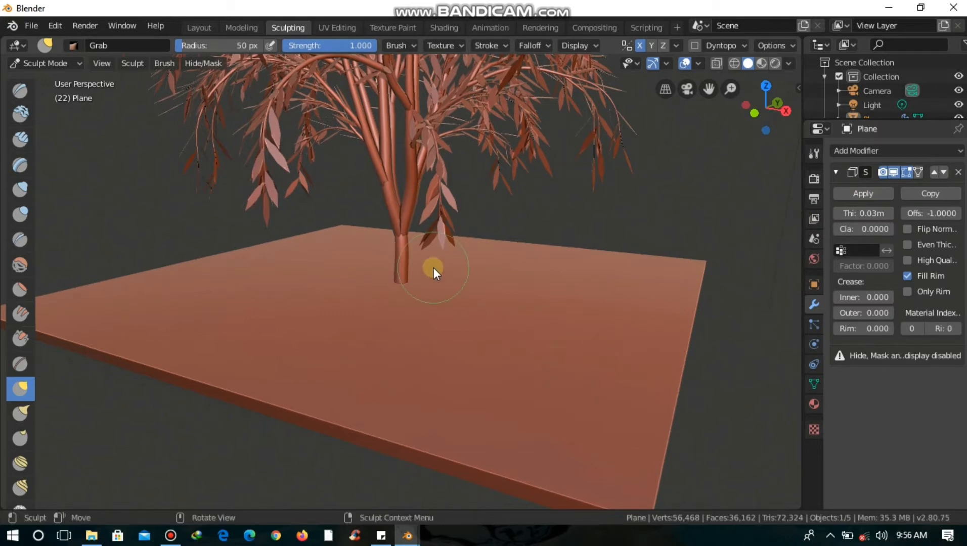
click(852, 195)
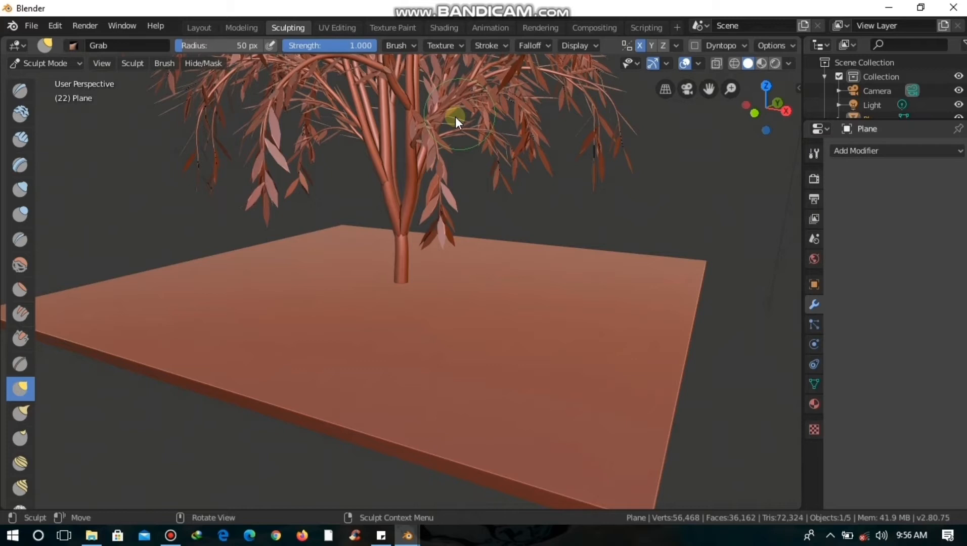
drag(366, 320, 367, 296)
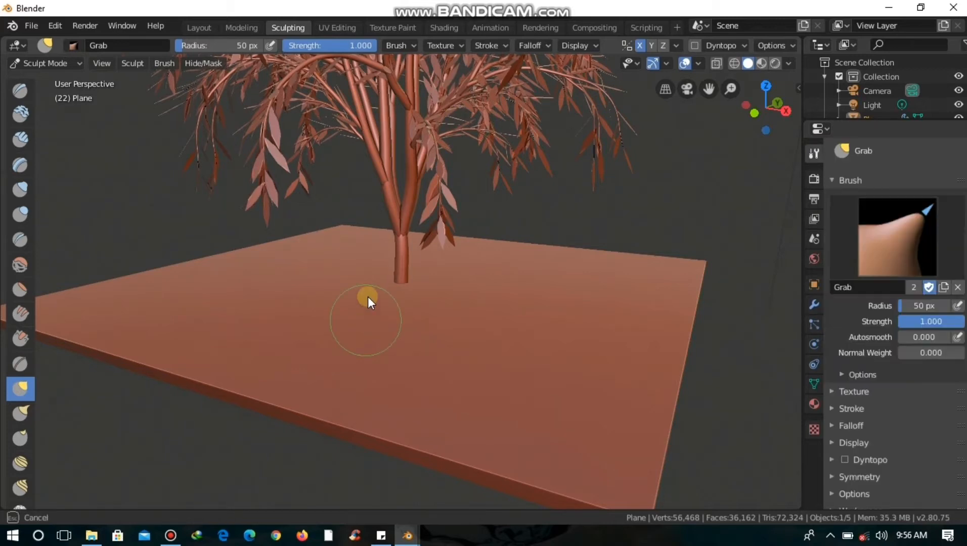
drag(412, 353, 417, 356)
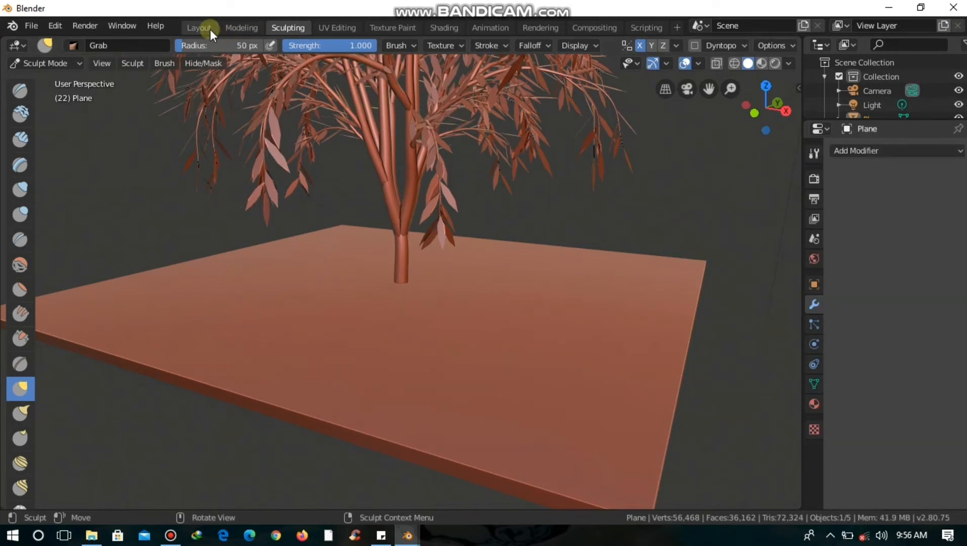
Step: Subdivide the whole ground plane mesh in Edit Mode with 6 cuts
click(238, 27)
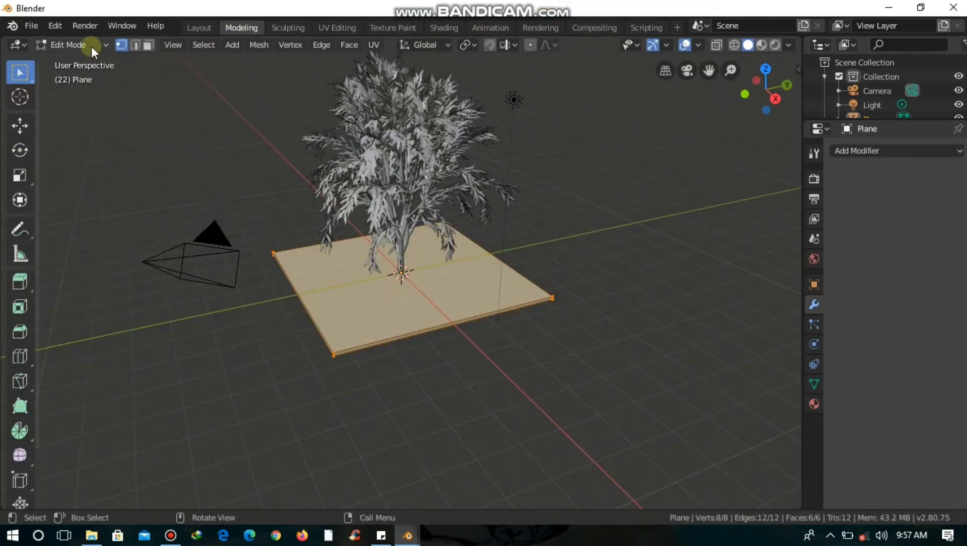
right_click(375, 288)
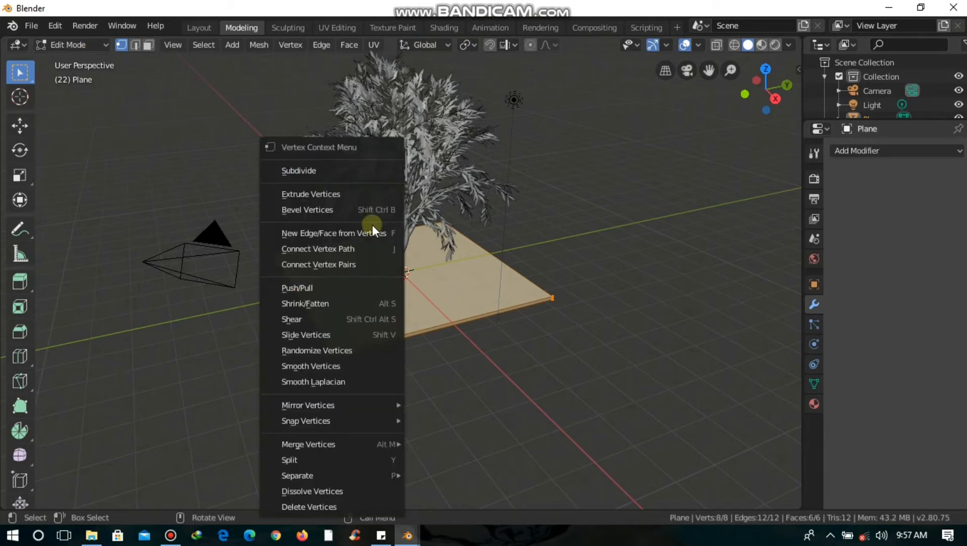
click(356, 173)
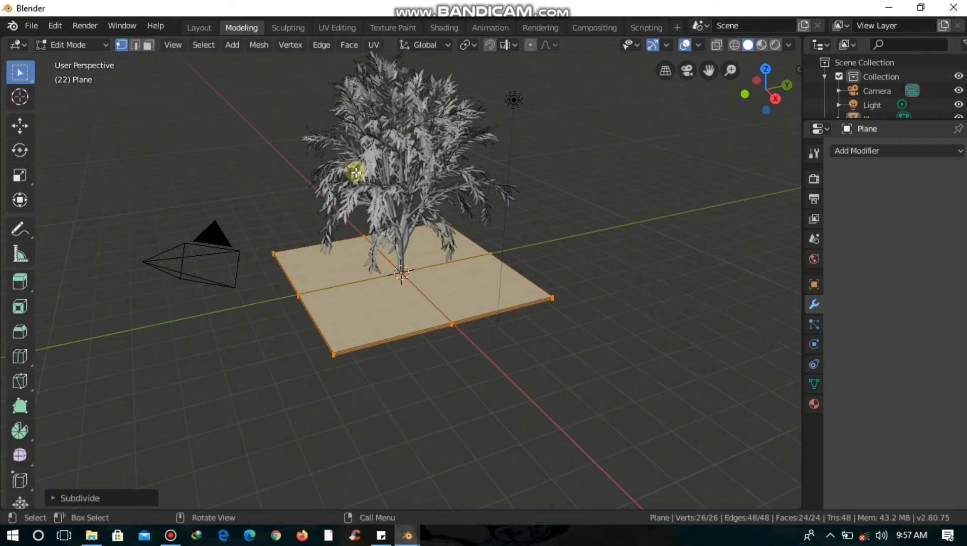
click(126, 499)
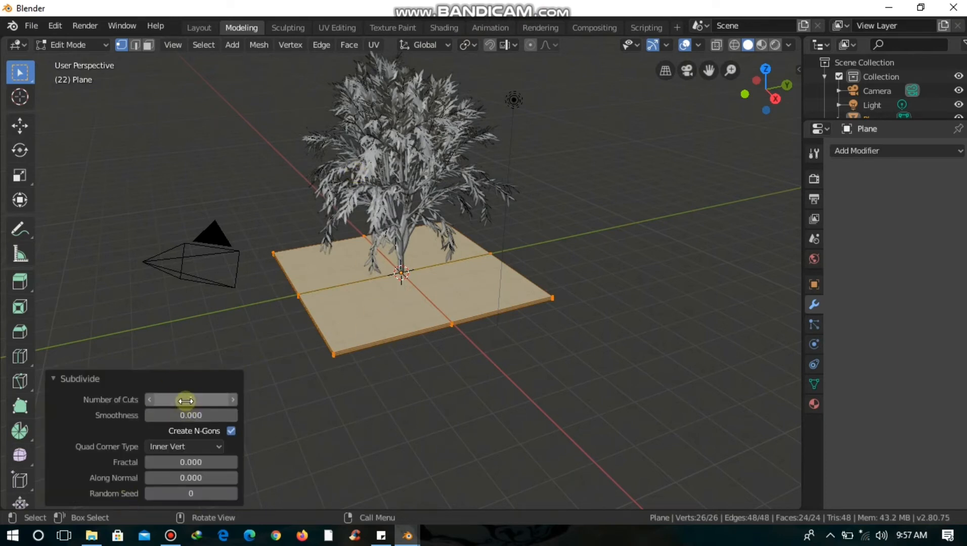
mouse_move(186, 401)
mouse_down()
mouse_move(230, 402)
mouse_move(184, 399)
mouse_up()
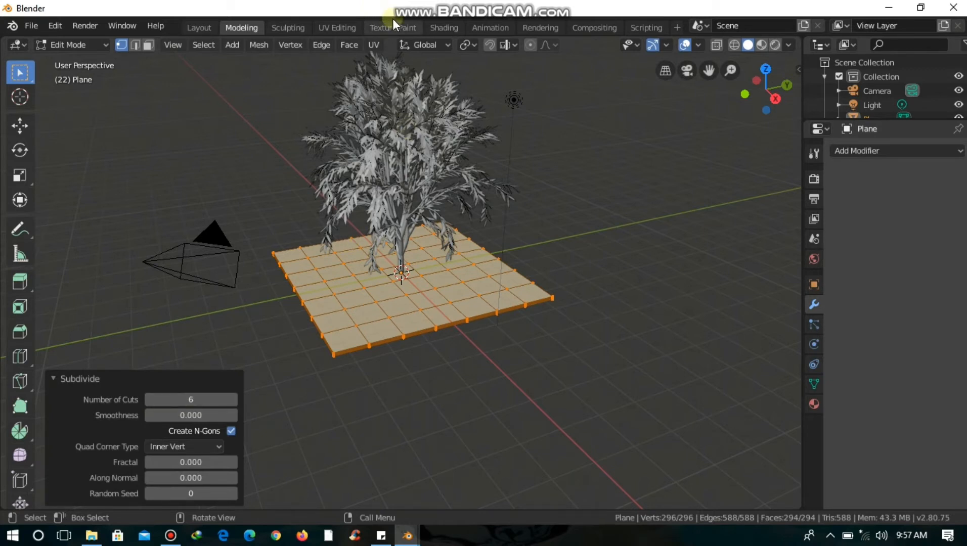
Step: Set the Grab brush radius to 98 px and pull up the ground surface near the trunk in Sculpt Mode
click(288, 27)
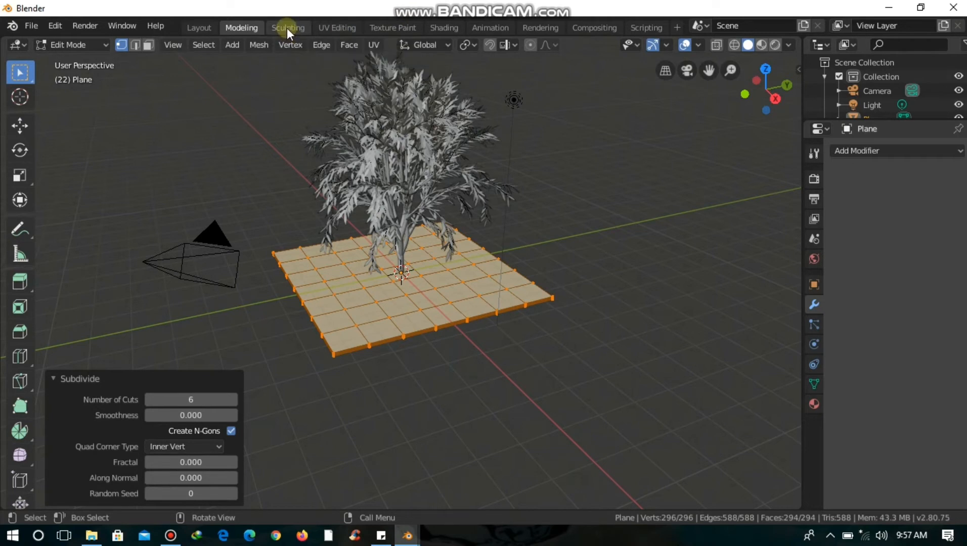
drag(468, 358, 373, 277)
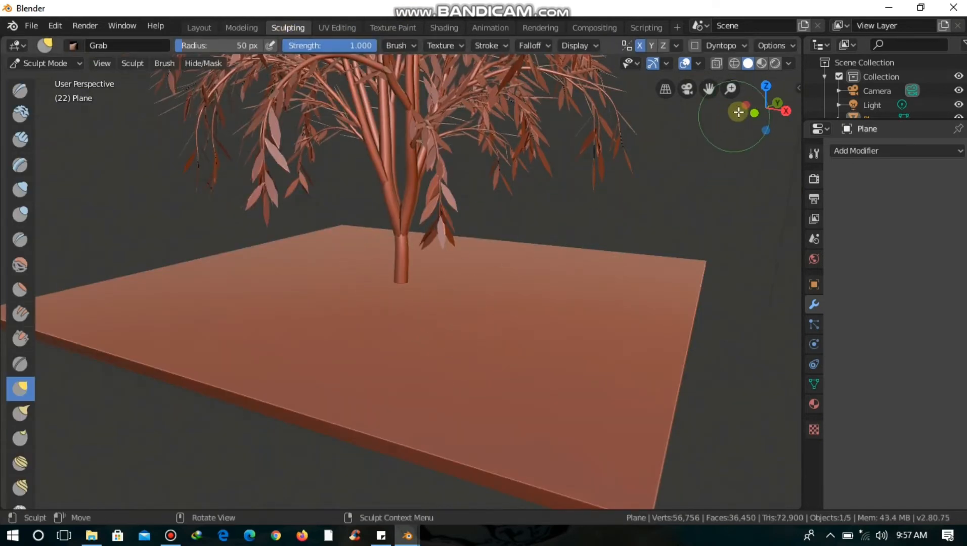
drag(756, 103, 435, 289)
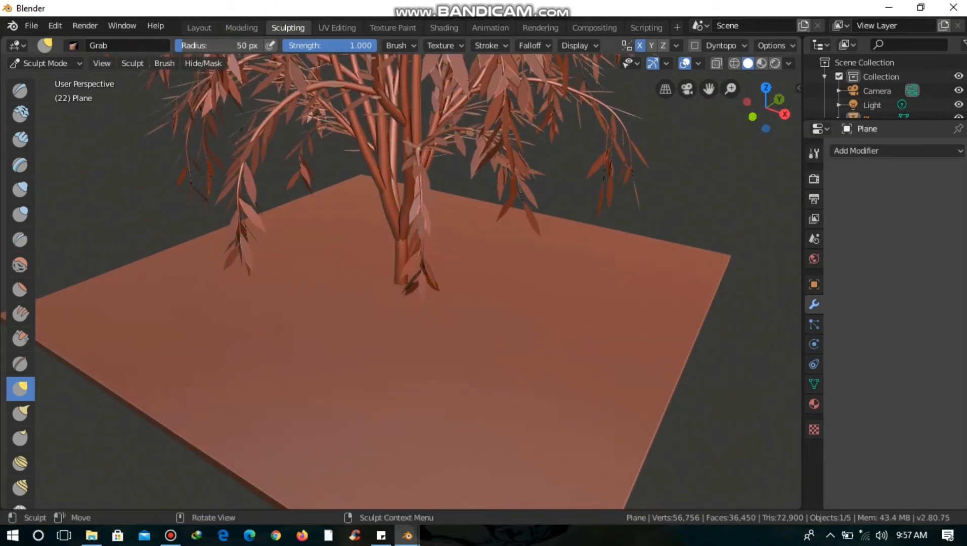
drag(192, 46, 216, 45)
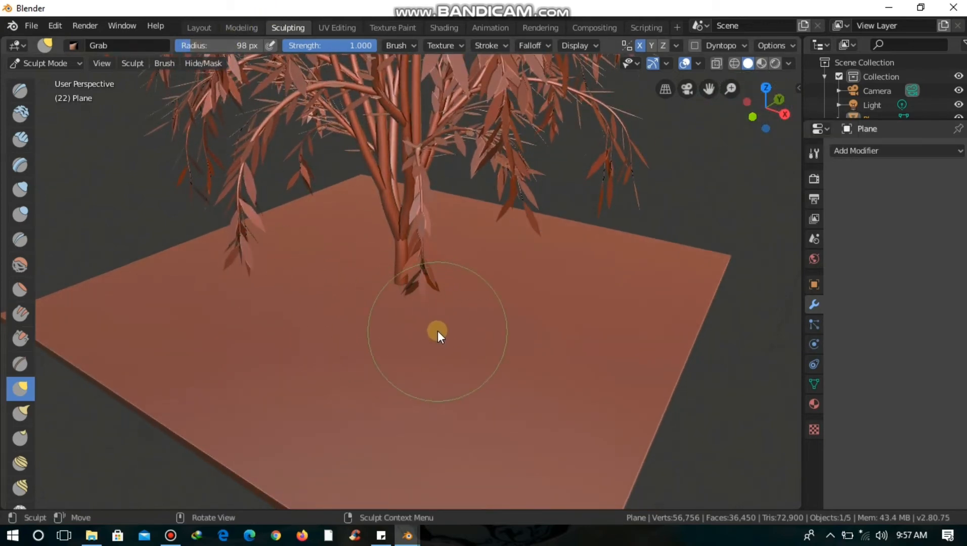
mouse_move(437, 330)
mouse_down()
mouse_move(343, 252)
mouse_move(341, 308)
mouse_up()
mouse_move(469, 342)
mouse_down()
mouse_move(451, 286)
mouse_move(444, 321)
mouse_up()
middle_drag(510, 292, 509, 292)
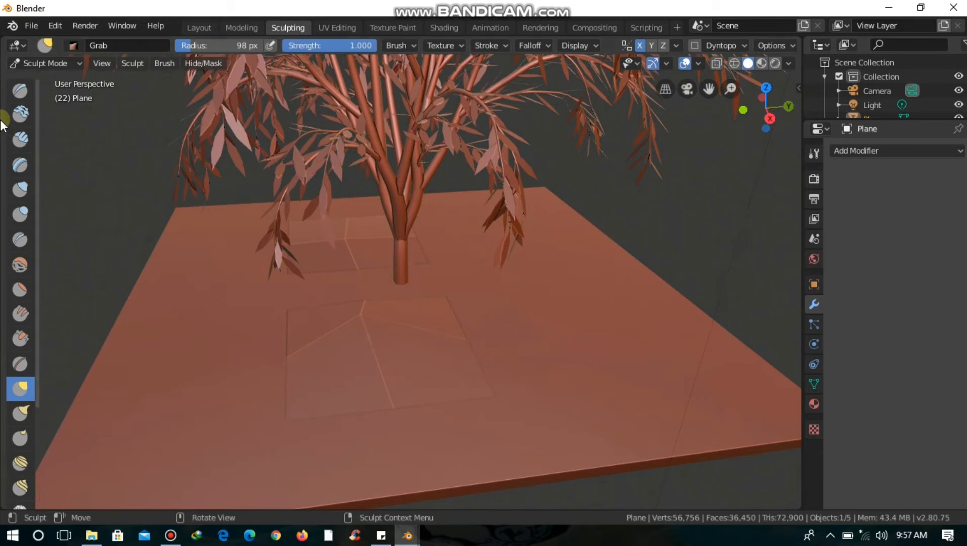
Step: Sculpt over the raised patch beside the trunk with the Clay brush
click(19, 114)
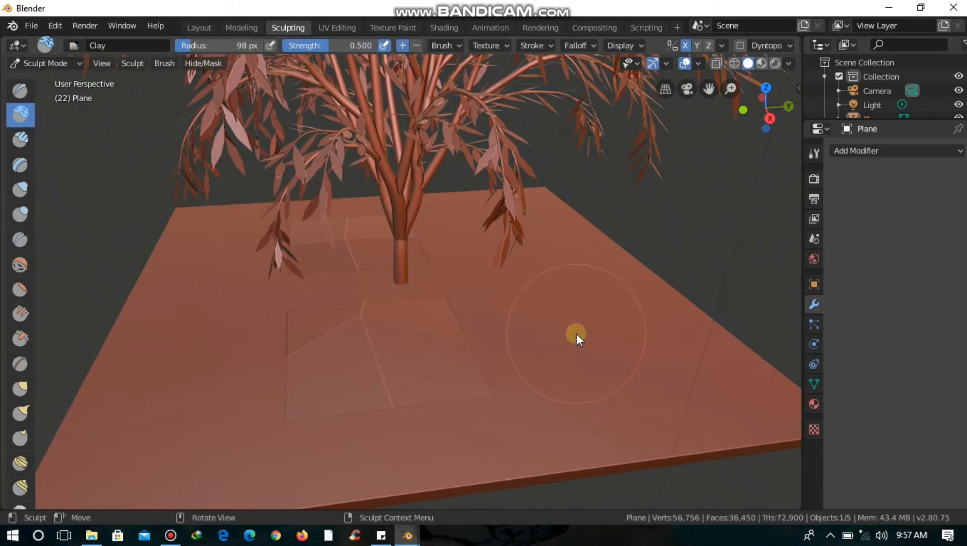
key(f)
mouse_move(363, 330)
mouse_down()
mouse_move(121, 352)
mouse_move(224, 394)
mouse_move(245, 239)
mouse_move(319, 432)
mouse_move(380, 376)
mouse_move(315, 347)
mouse_move(329, 379)
mouse_up()
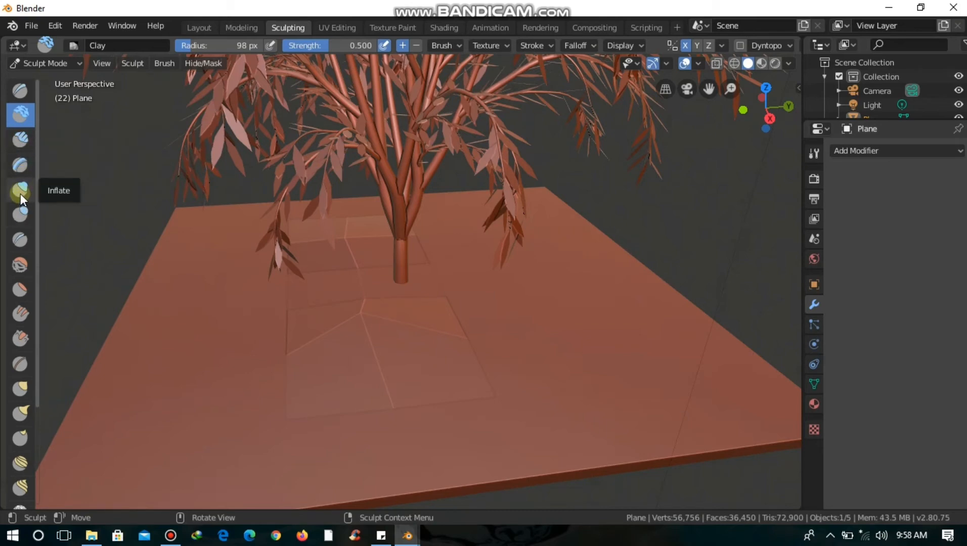
Step: Raise uneven bumps across the ground around the trunk with the Blob brush at strength 0.5
click(21, 214)
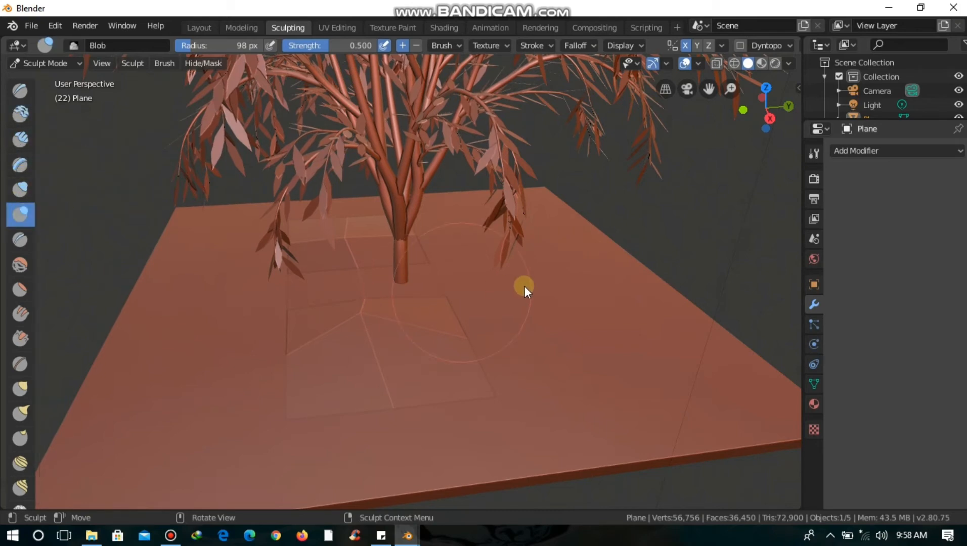
mouse_move(524, 285)
middle_down()
mouse_move(555, 288)
mouse_move(517, 313)
middle_up()
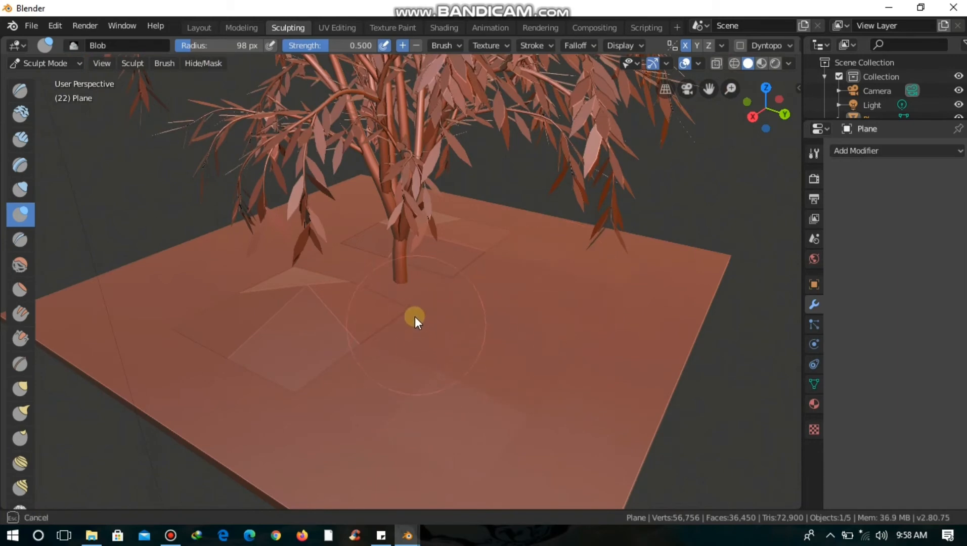
key(KP_4)
key(KP_4)
key(KP_4)
key(KP_4)
key(KP_4)
key(KP_4)
key(KP_4)
key(KP_4)
click(288, 399)
mouse_move(288, 399)
mouse_down()
mouse_move(391, 349)
mouse_move(372, 334)
mouse_move(501, 367)
mouse_up()
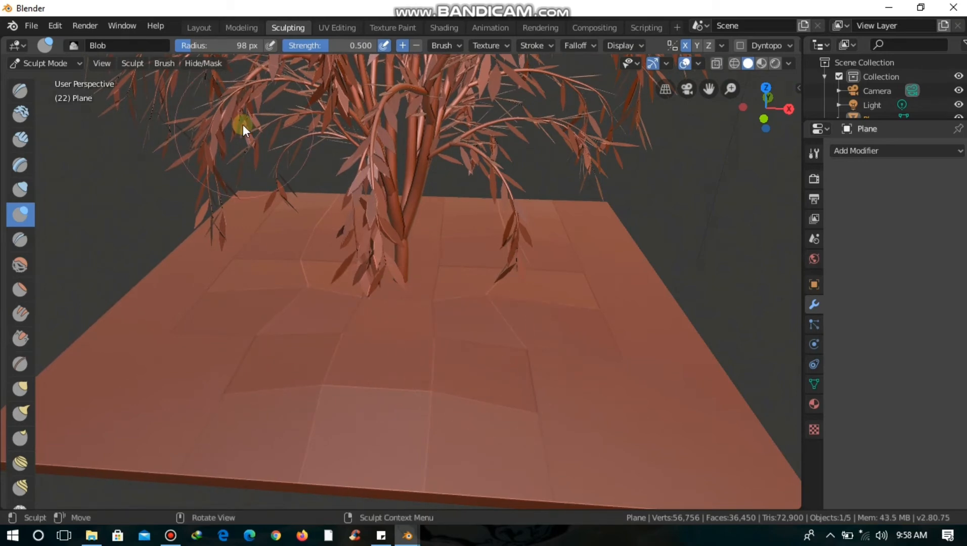
Step: Subdivide the sculpted ground mesh again in Edit Mode with 1 cut
click(229, 28)
right_click(363, 277)
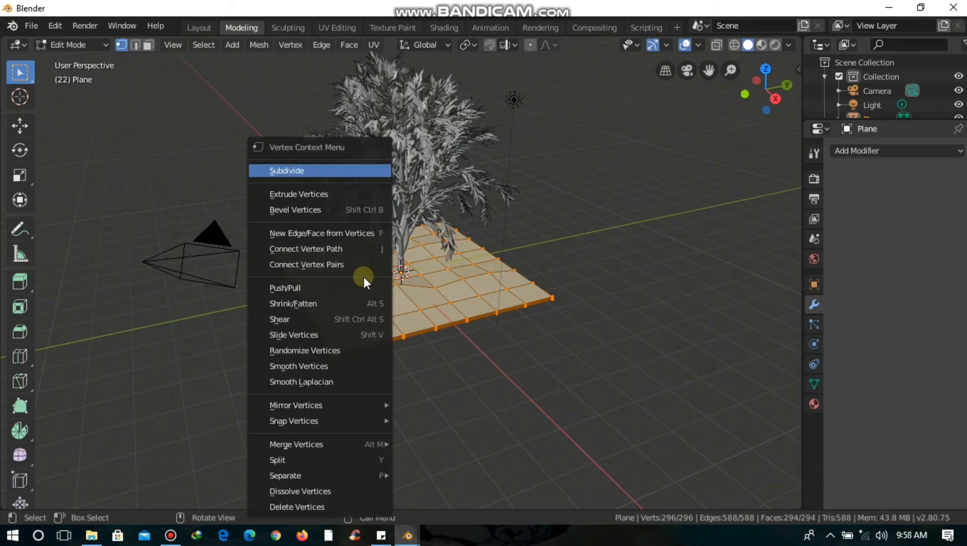
click(315, 172)
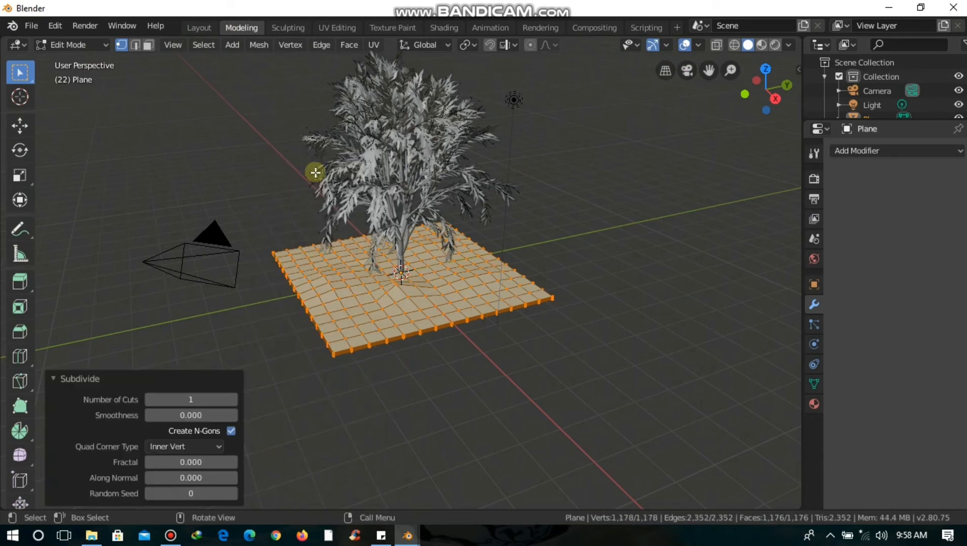
Step: Sculpt mounds and ridges over several sides of the denser ground with the 98 px Blob brush
click(294, 32)
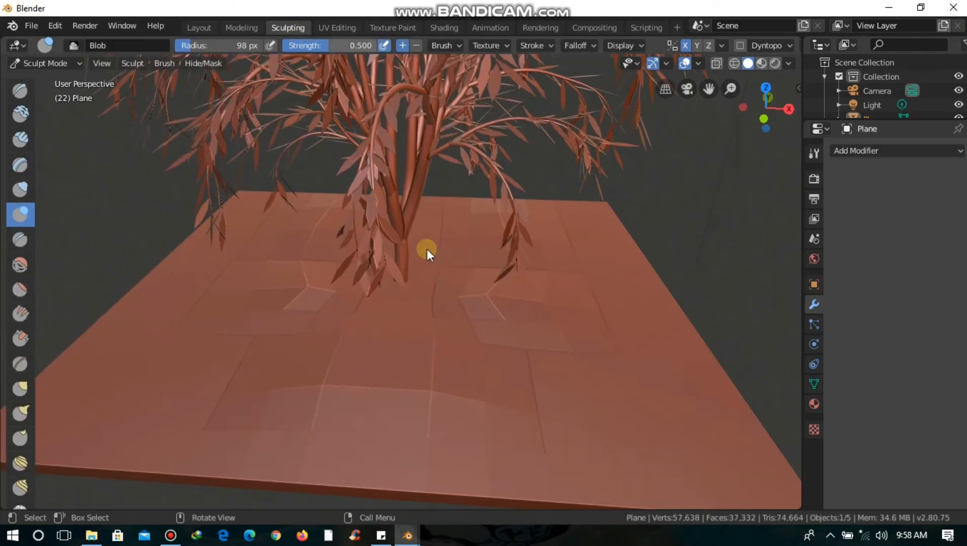
mouse_move(364, 359)
mouse_down()
mouse_move(583, 479)
mouse_move(463, 291)
mouse_move(376, 269)
mouse_up()
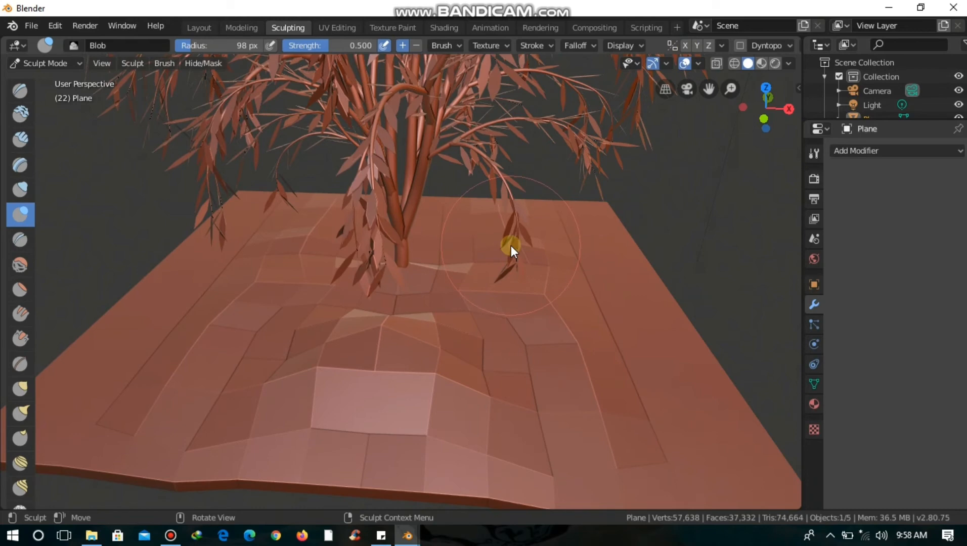
key(KP_6)
key(KP_6)
key(KP_6)
key(KP_6)
key(KP_6)
key(KP_6)
key(KP_6)
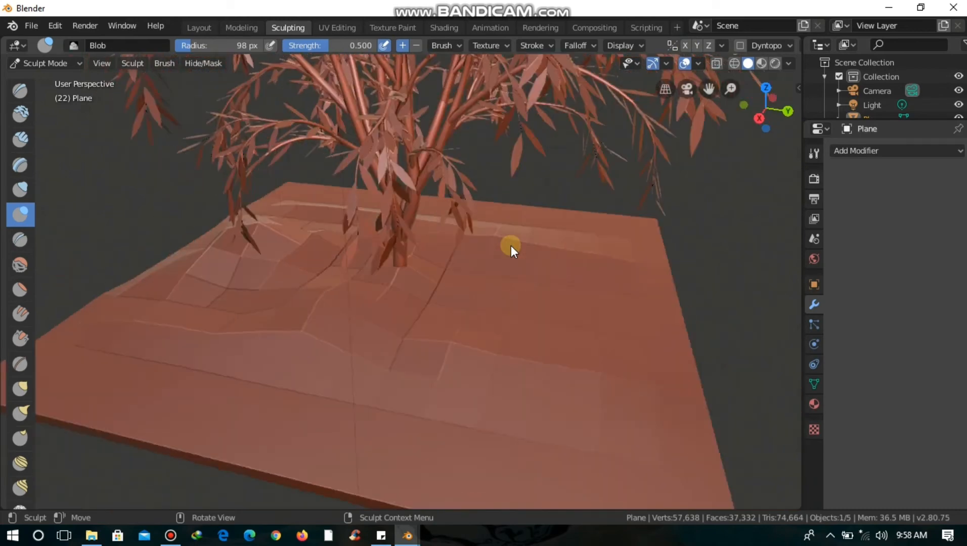
key(KP_6)
mouse_move(529, 298)
mouse_down()
mouse_move(475, 333)
mouse_move(324, 370)
mouse_move(134, 312)
mouse_move(368, 457)
mouse_move(546, 393)
mouse_move(621, 318)
mouse_move(624, 241)
mouse_move(441, 177)
mouse_move(432, 213)
mouse_move(321, 185)
mouse_move(243, 294)
mouse_up()
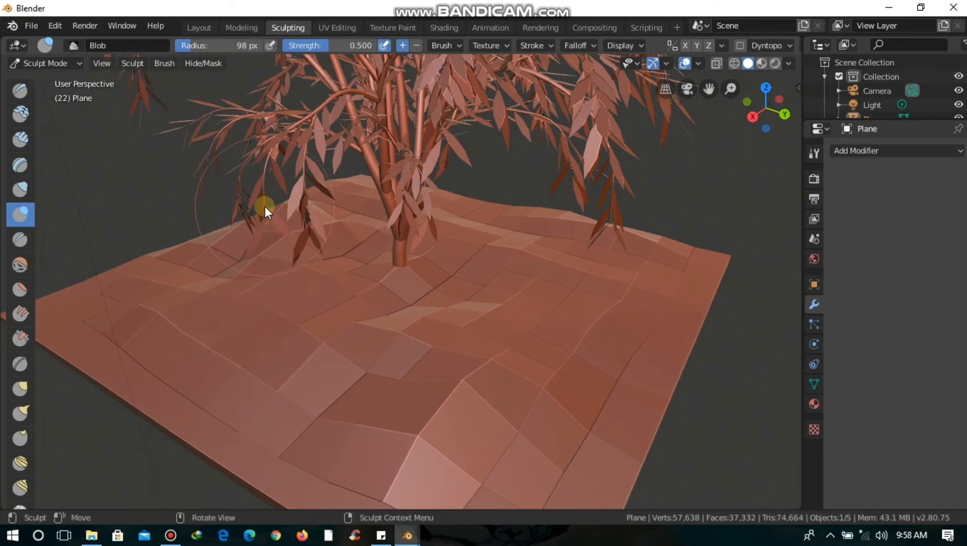
Step: Add a Subdivision Surface modifier to the ground plane in Object Mode and set its viewport subdivisions to 2
click(199, 29)
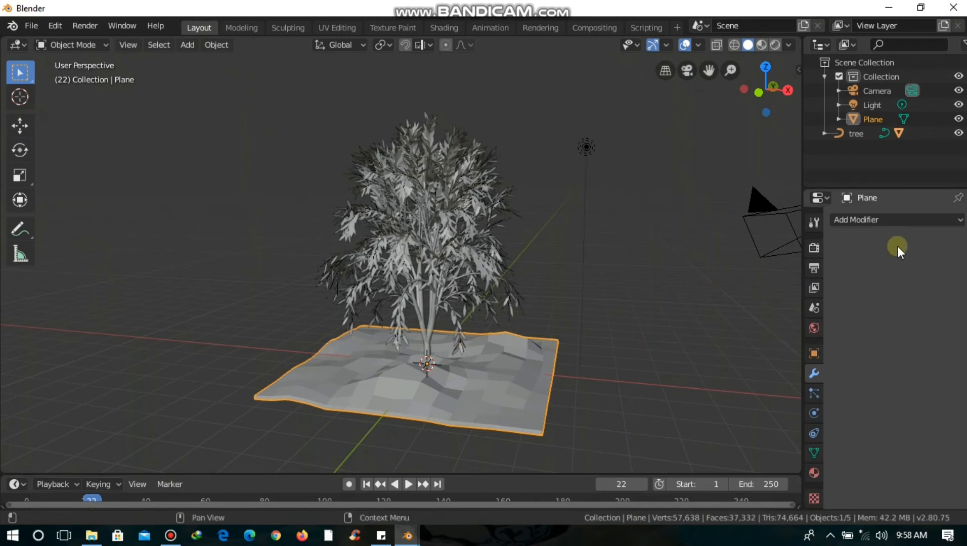
click(893, 220)
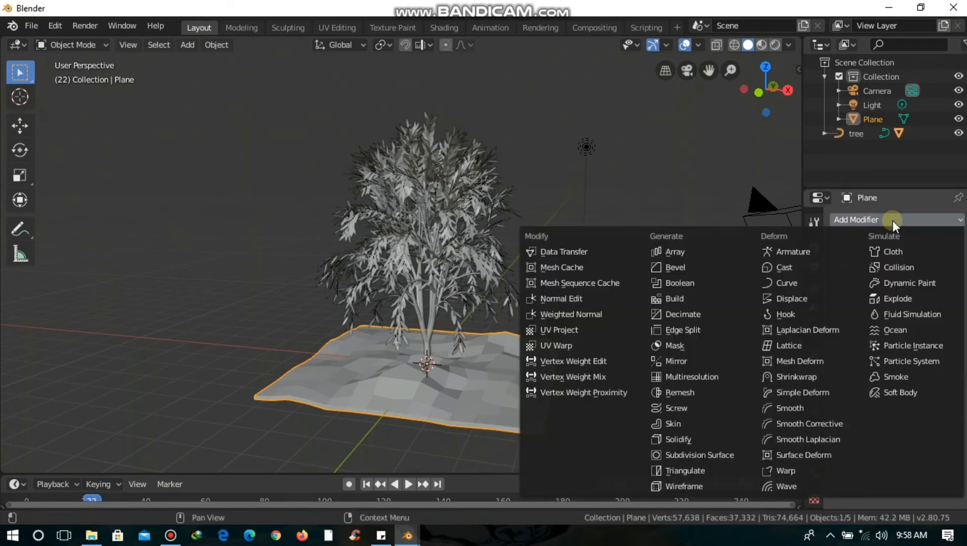
click(735, 459)
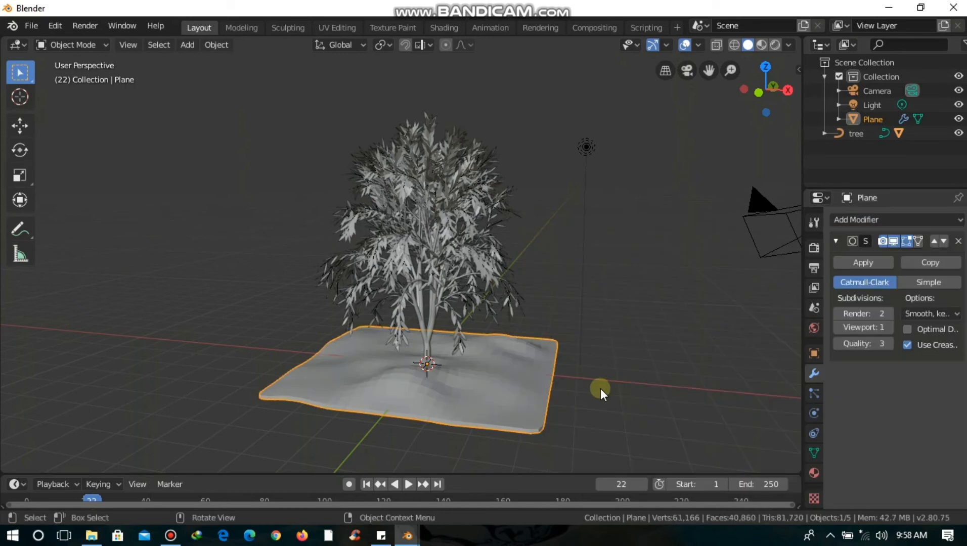
scroll(540, 327, up, 3)
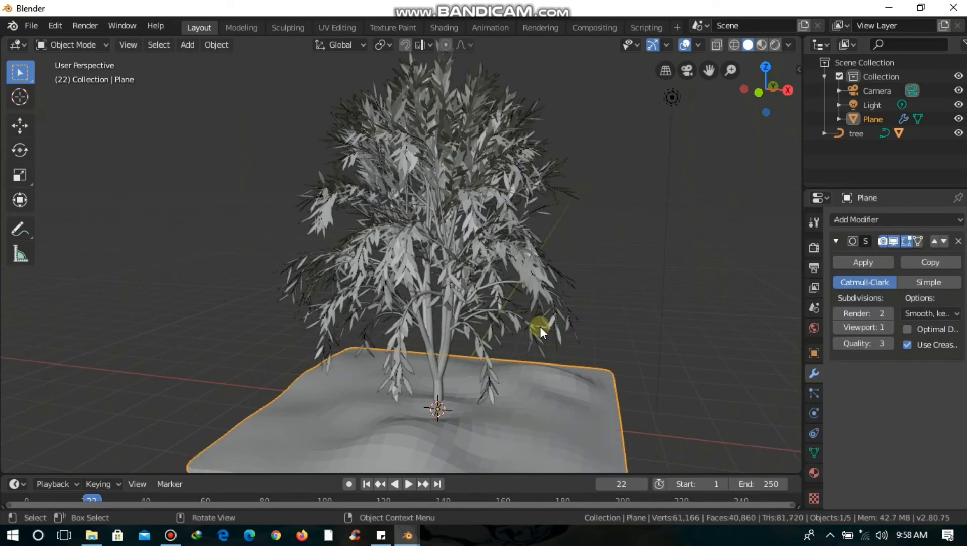
scroll(613, 301, down, 3)
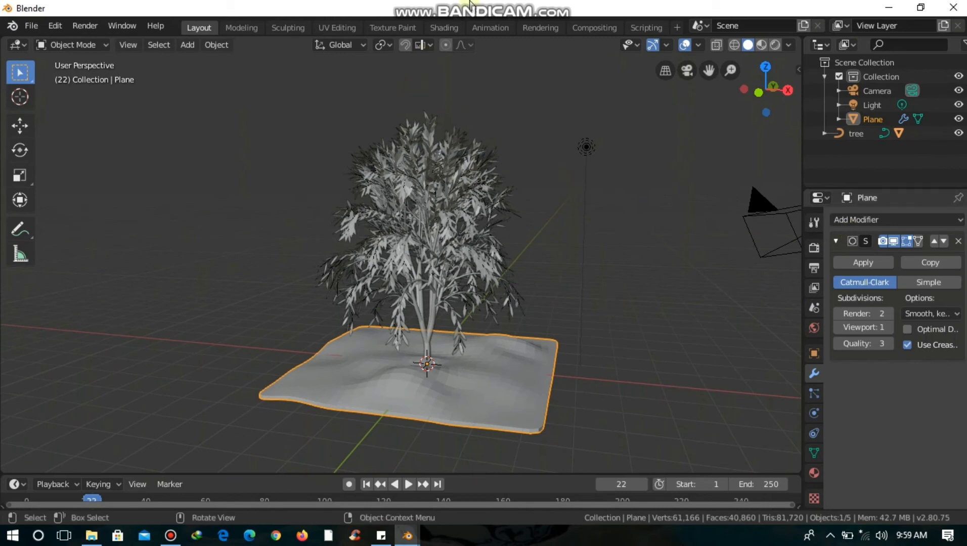
mouse_move(471, 3)
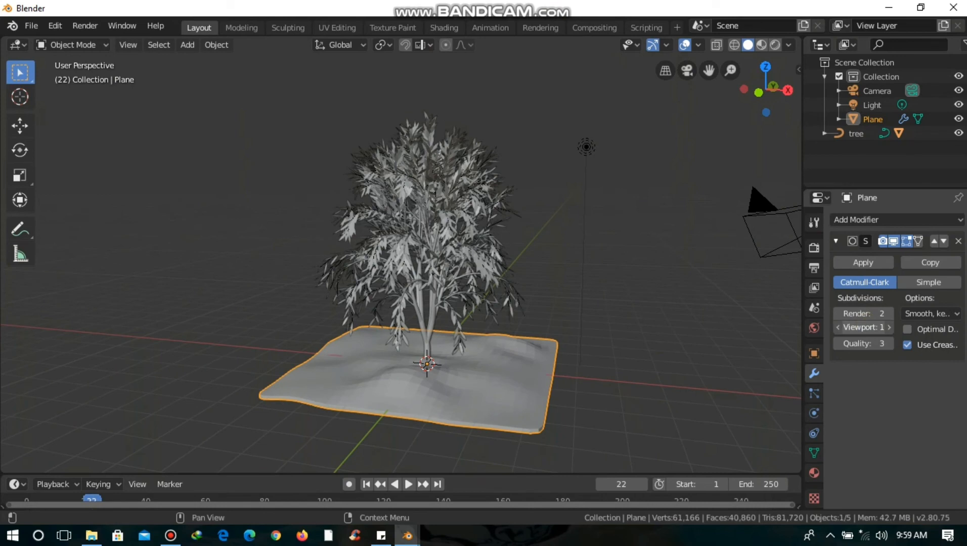
click(889, 328)
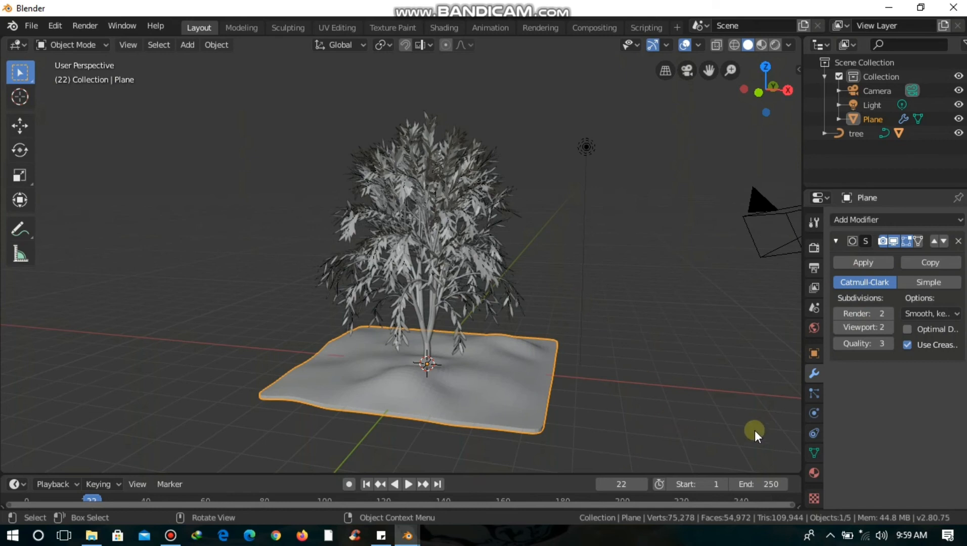
mouse_move(516, 3)
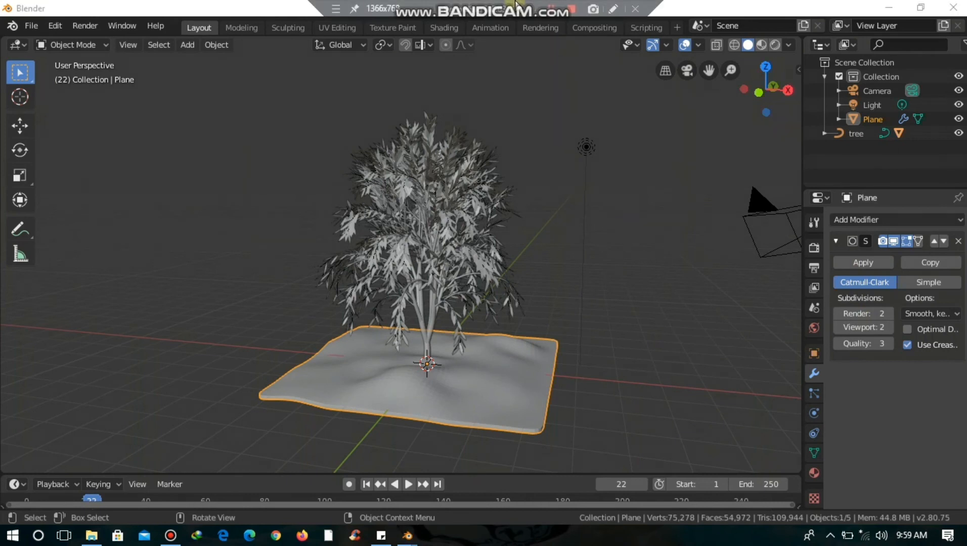